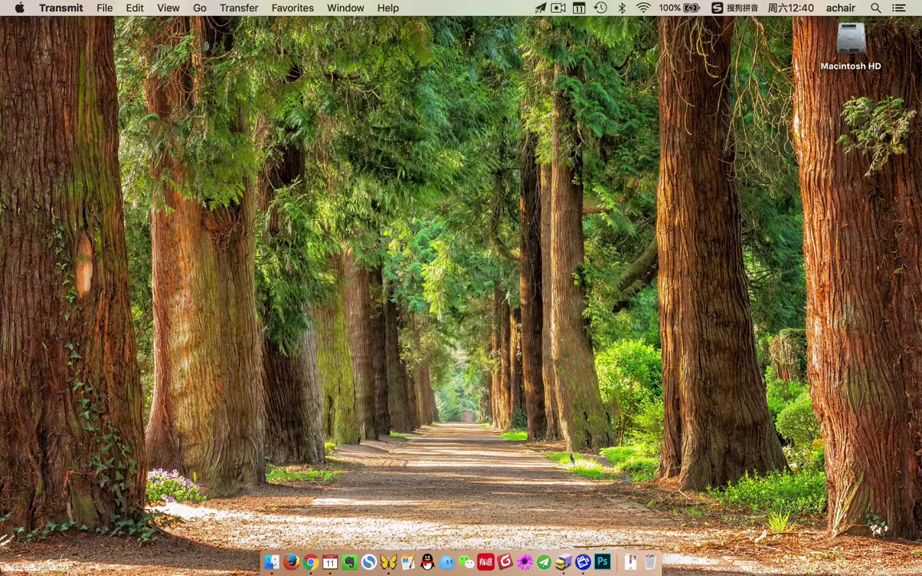
Step: Switch to Transmit and open the htdocs folder in the remote site's root directory
click(563, 562)
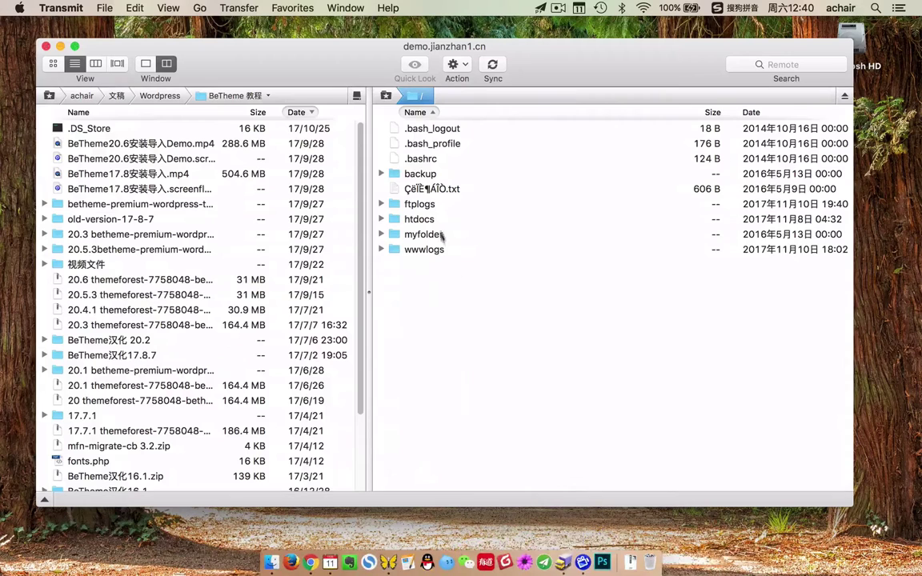
click(423, 174)
click(410, 205)
click(413, 219)
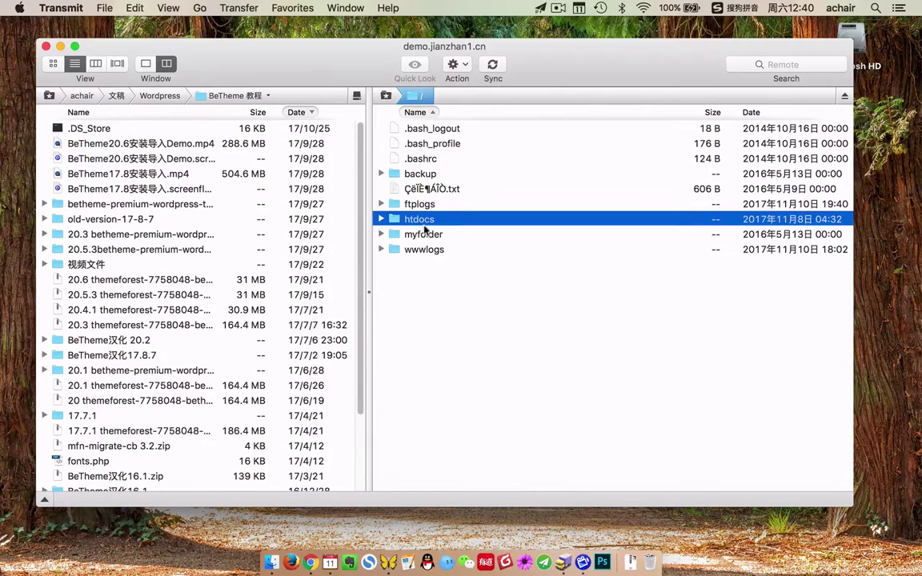
click(424, 234)
click(422, 249)
double_click(415, 220)
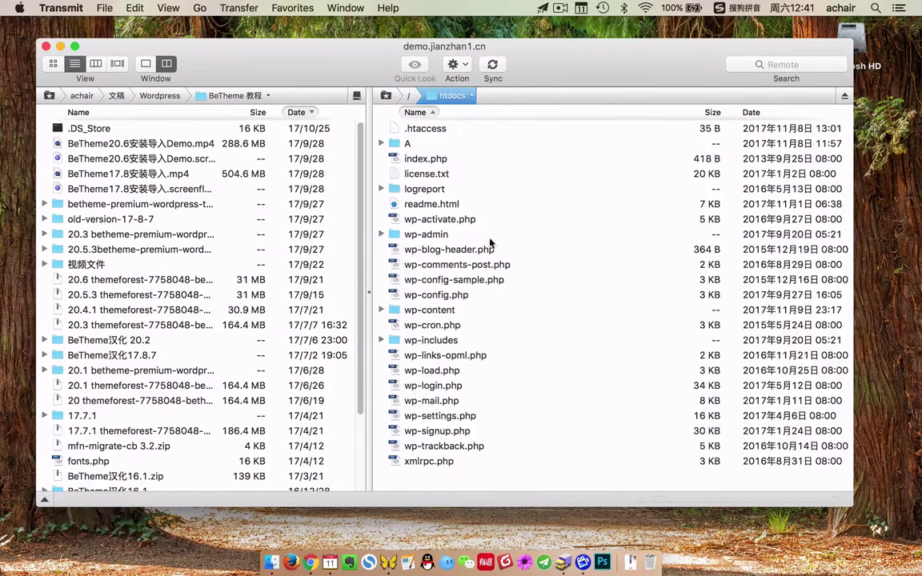
Step: Examine the WordPress files and folders in htdocs, including index.php, wp-admin, wp-content and wp-includes, and minimize the window
click(432, 161)
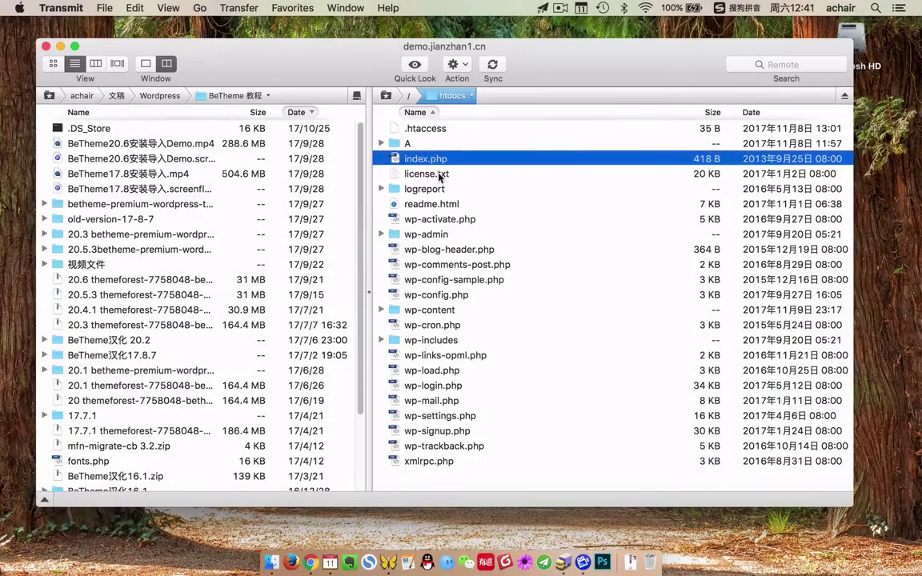
click(432, 174)
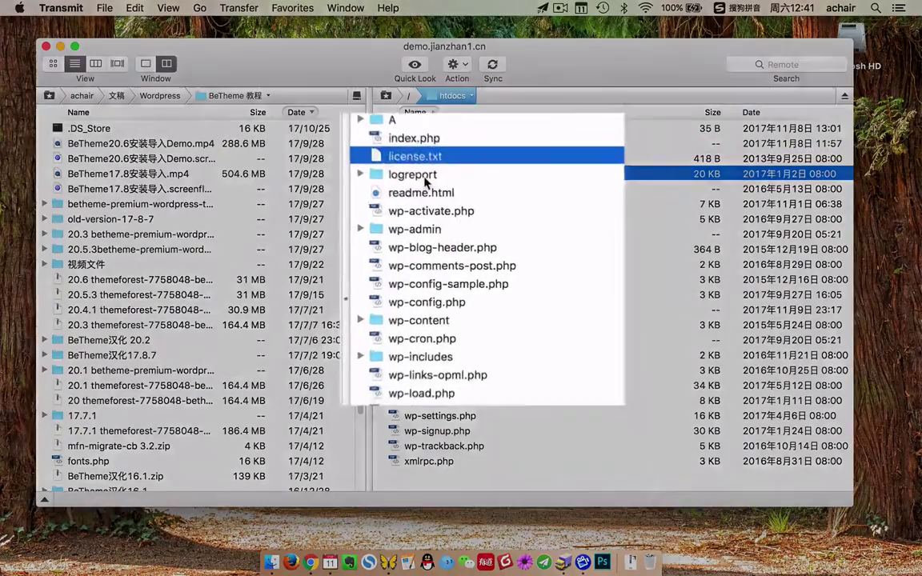
click(425, 188)
click(424, 234)
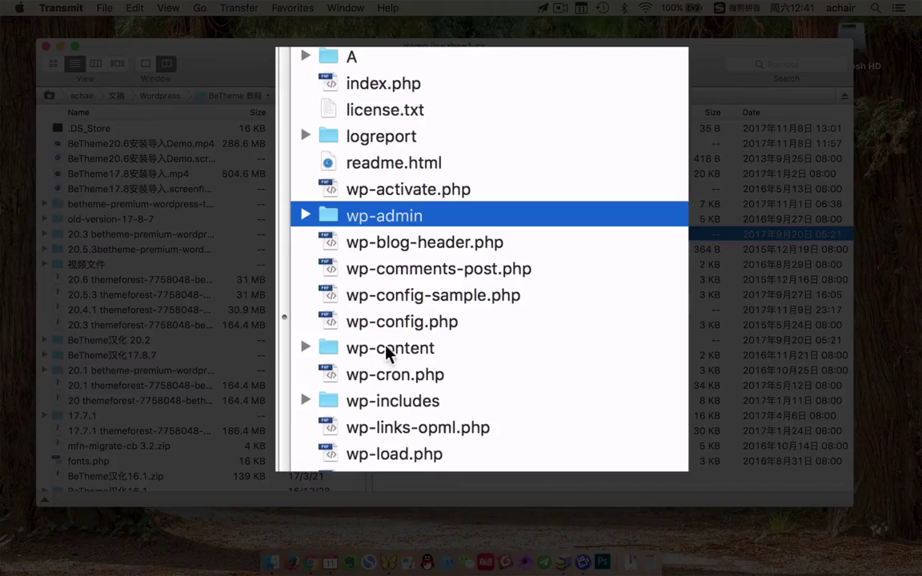
click(428, 311)
click(442, 342)
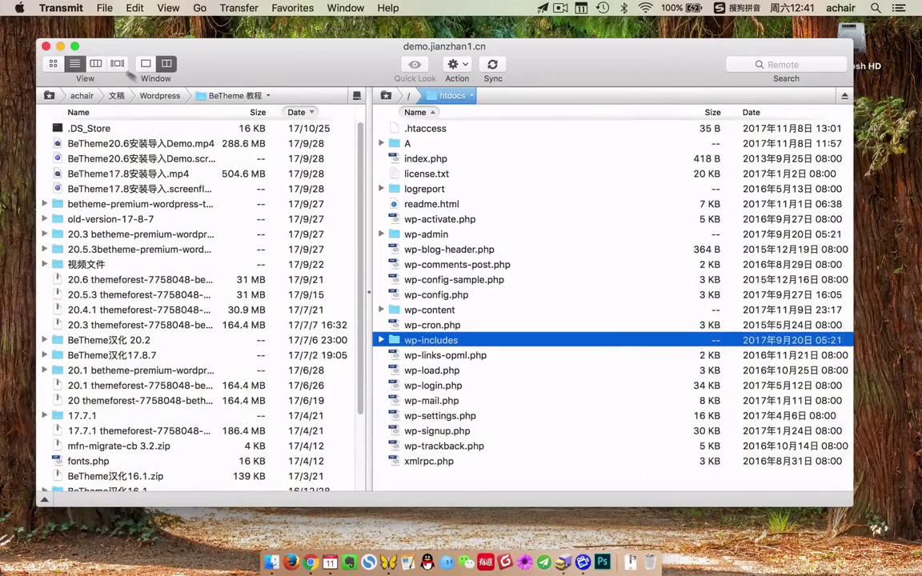
click(60, 46)
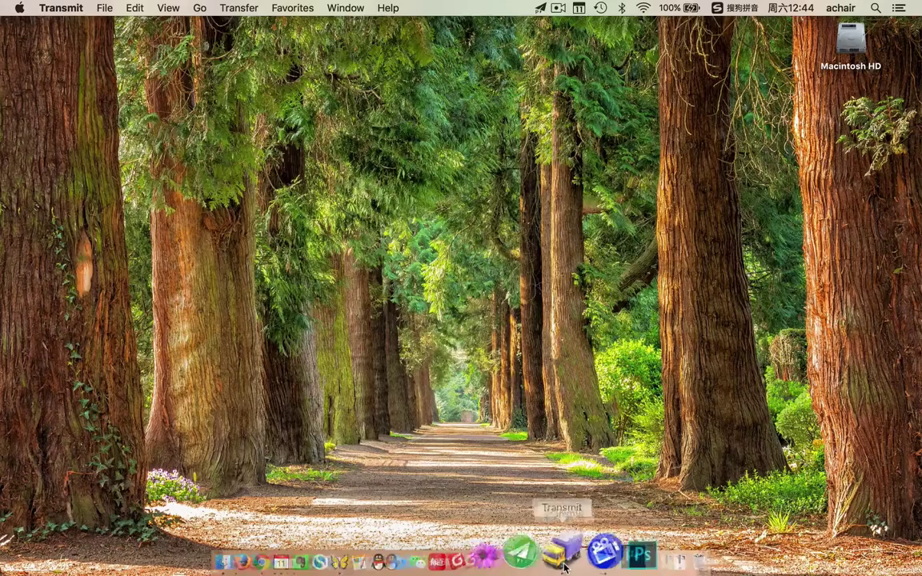
Step: Return to Transmit and open the themes folder inside the remote wp-content folder
click(563, 567)
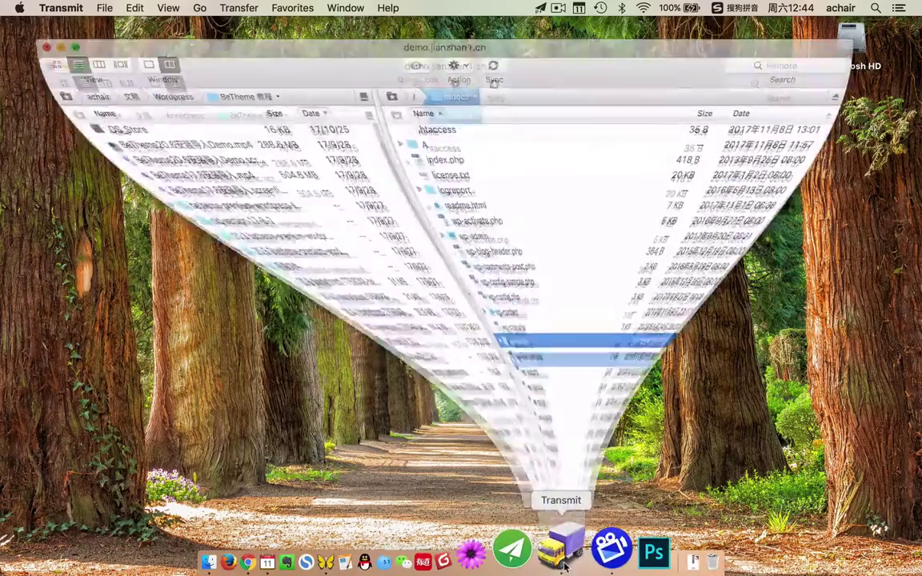
double_click(436, 312)
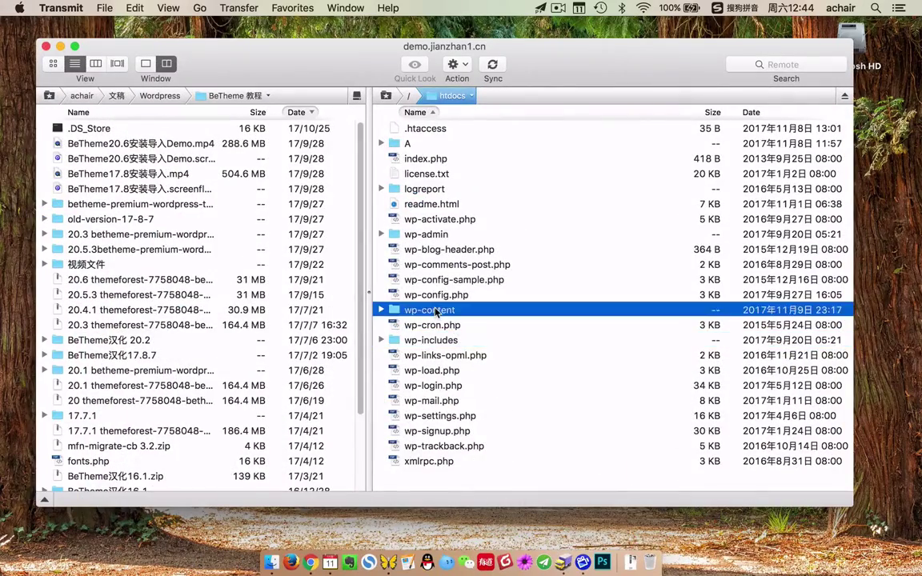
double_click(426, 175)
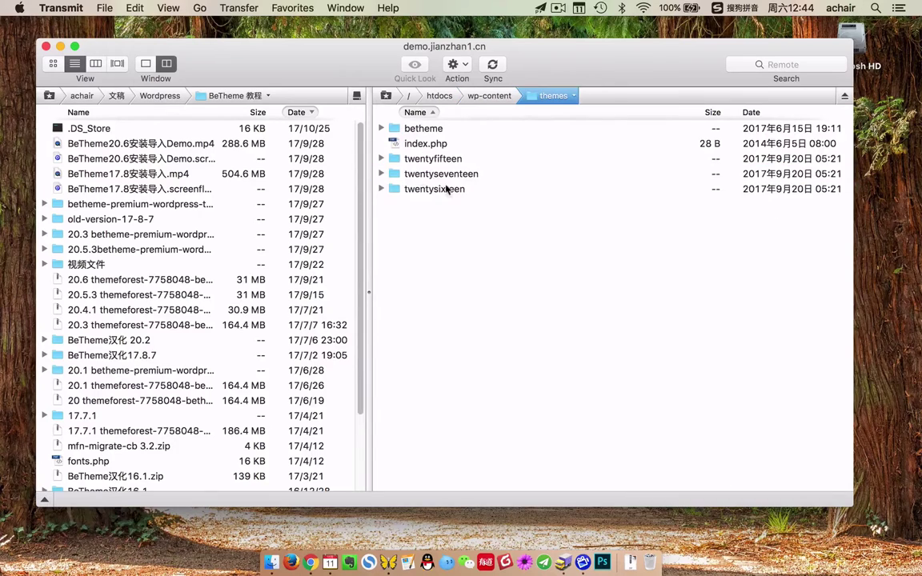
Step: Look over the betheme, twentyfifteen and twentyseventeen theme folders, and minimize the window
click(422, 130)
click(432, 158)
click(387, 175)
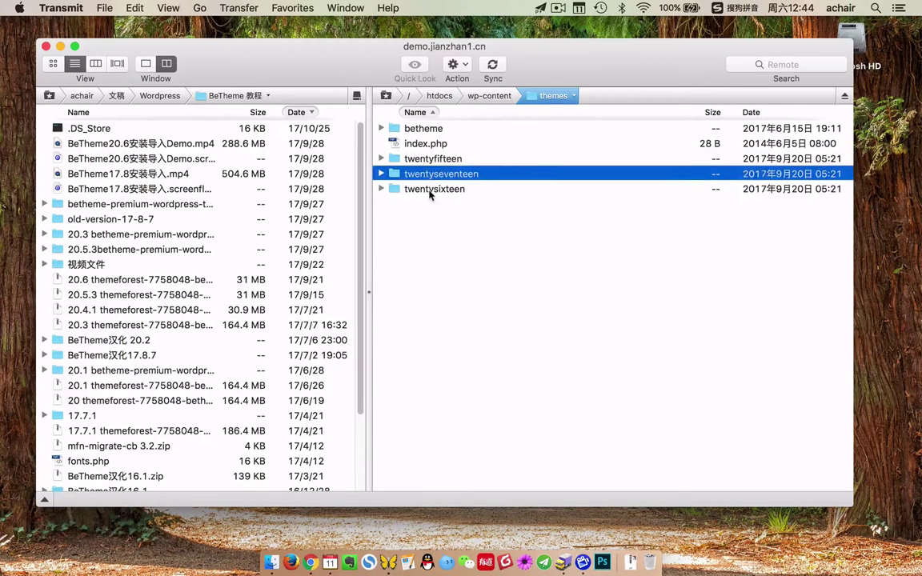
key(Up)
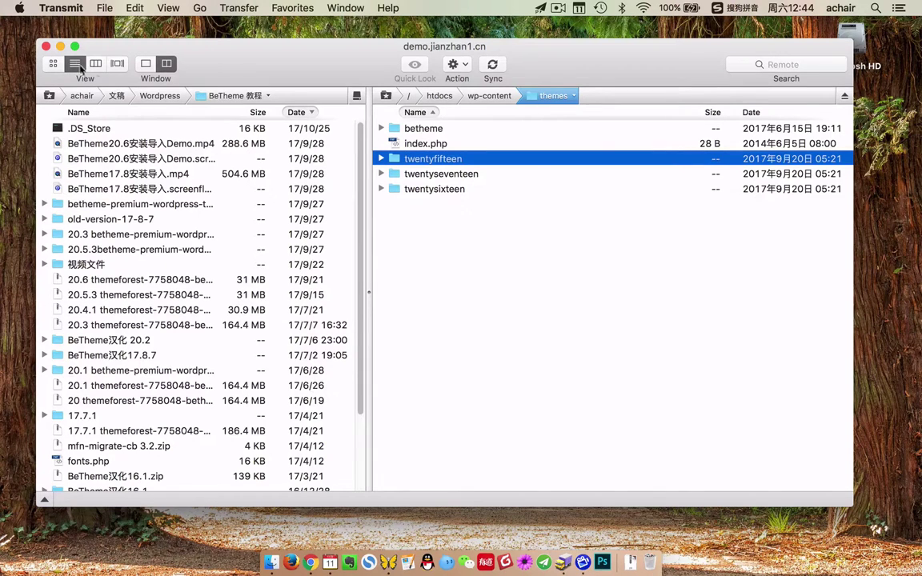
click(60, 46)
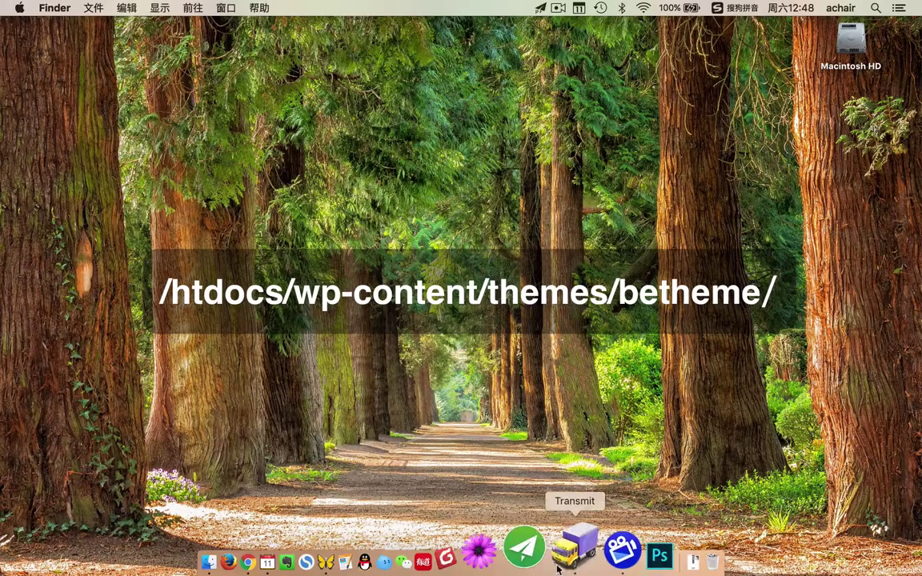
Step: Restore the Transmit window and open the betheme theme folder
click(563, 566)
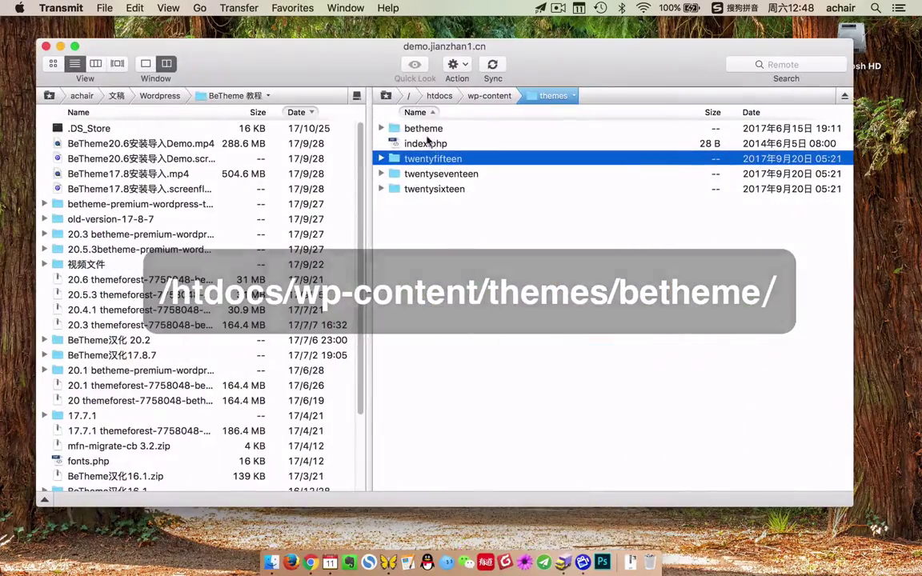
click(424, 130)
double_click(424, 130)
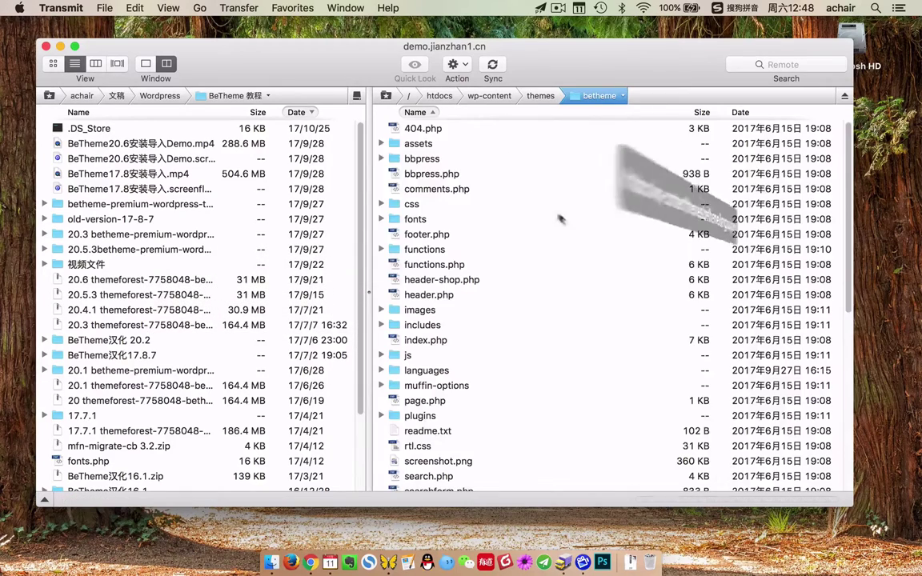
Step: Find the languages folder inside betheme and open it
scroll(479, 132, down, 10)
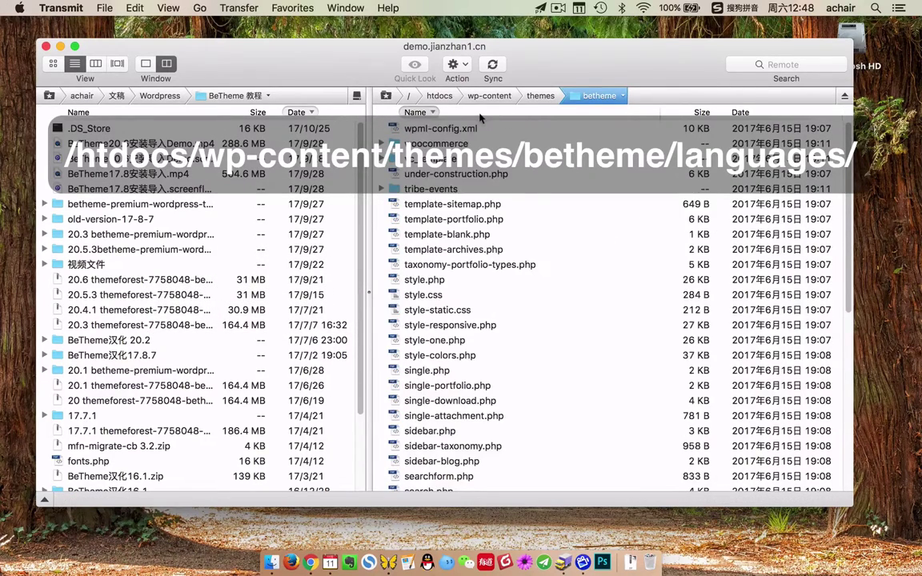
scroll(478, 132, up, 10)
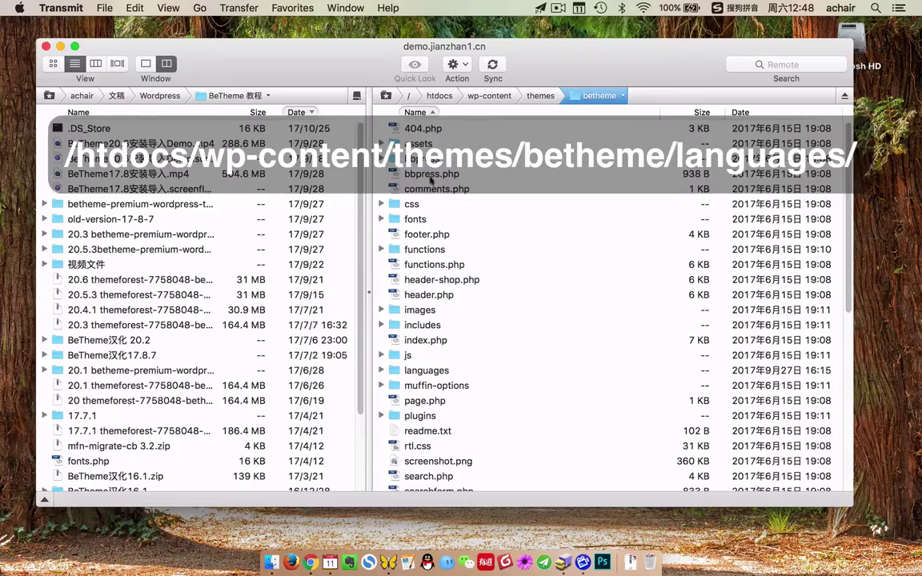
scroll(433, 186, down, 2)
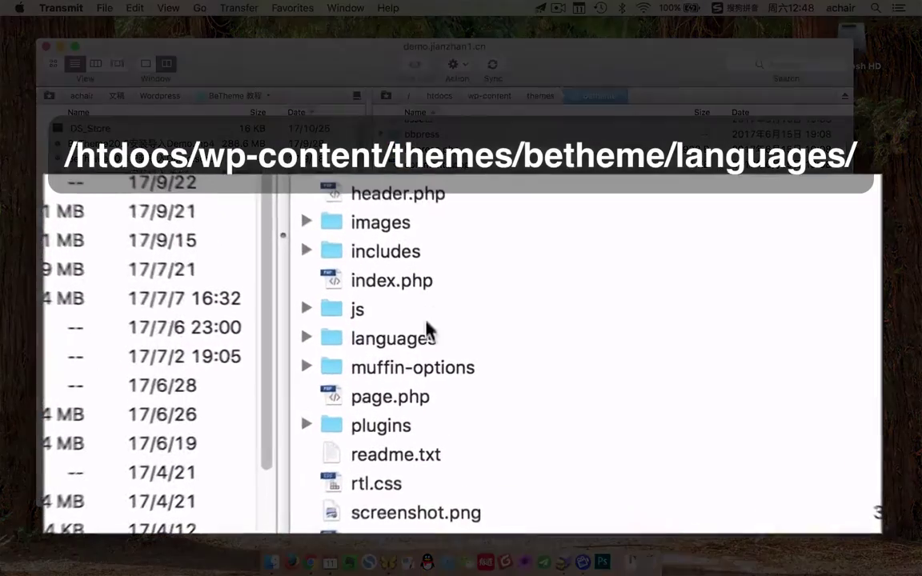
click(426, 332)
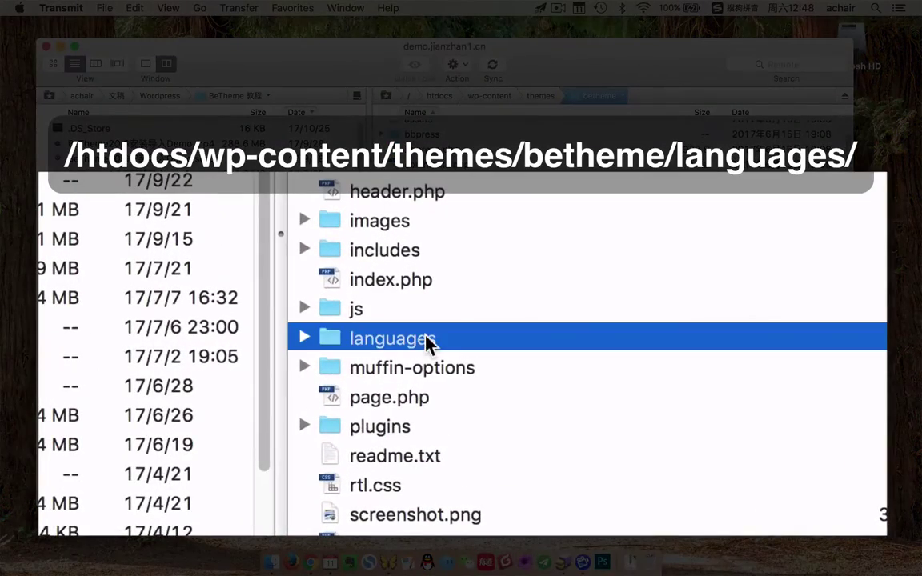
double_click(361, 346)
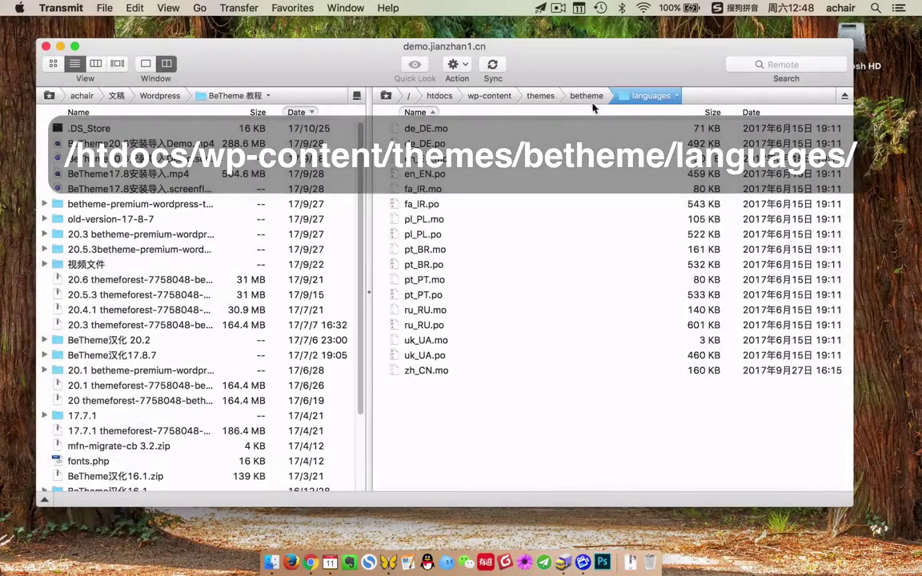
Step: Go back to the betheme folder, expand languages in place to view its translation files, and minimize Transmit
click(586, 96)
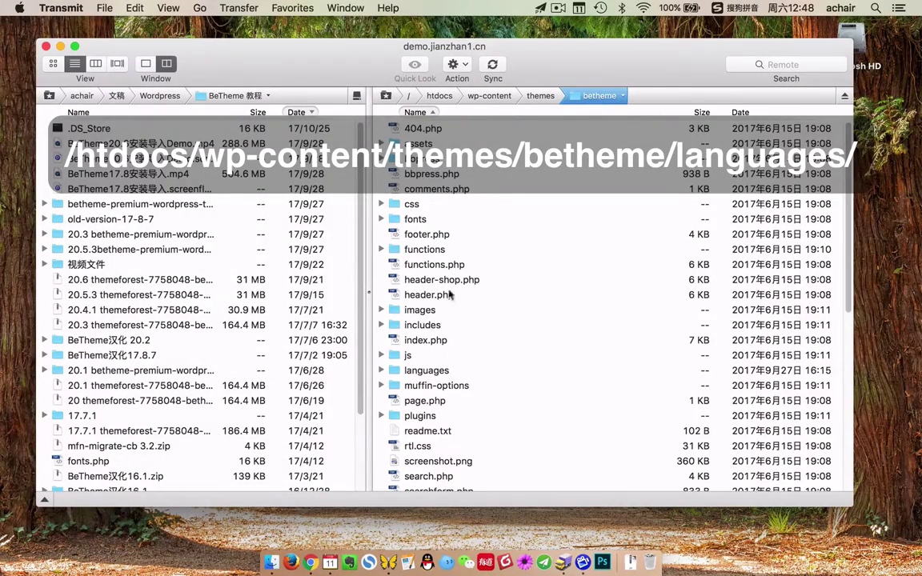
click(392, 370)
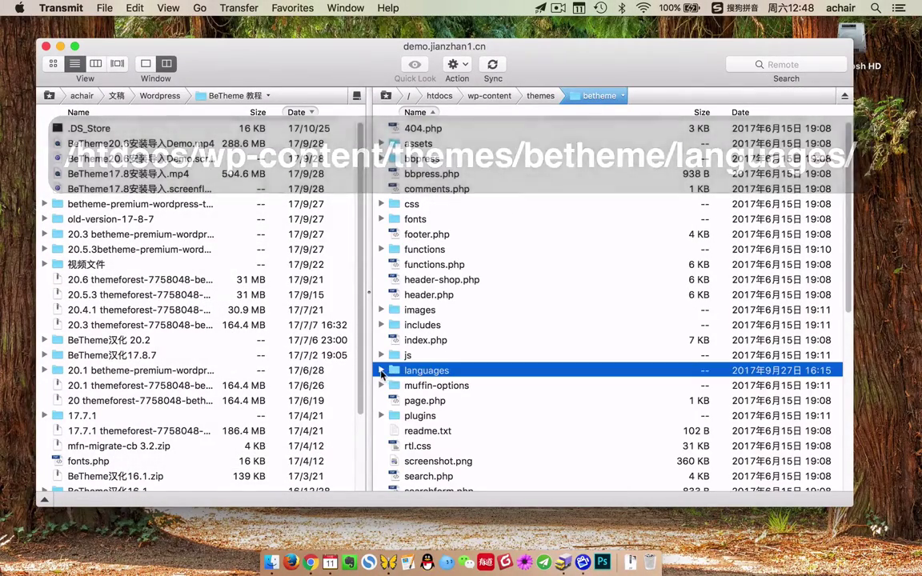
click(382, 370)
scroll(392, 376, down, 3)
scroll(389, 361, up, 2)
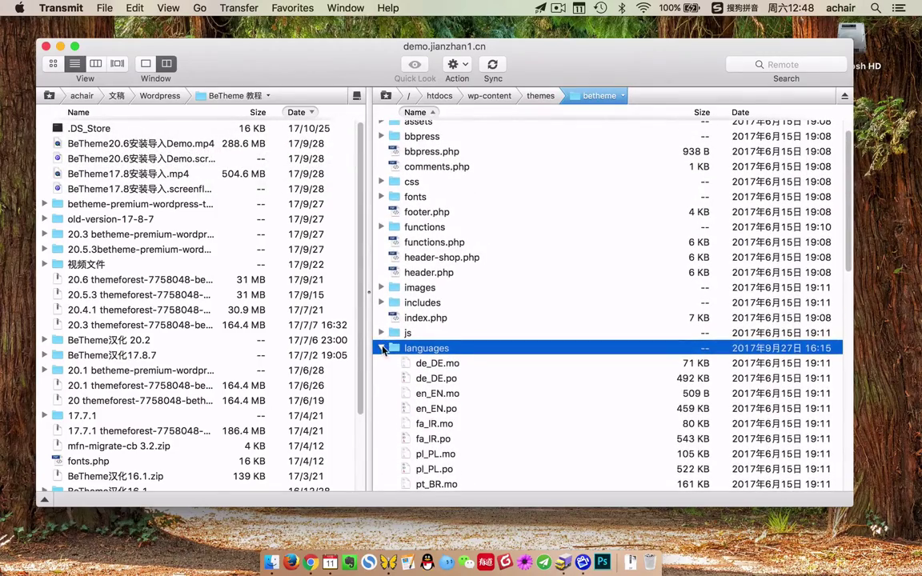
click(60, 46)
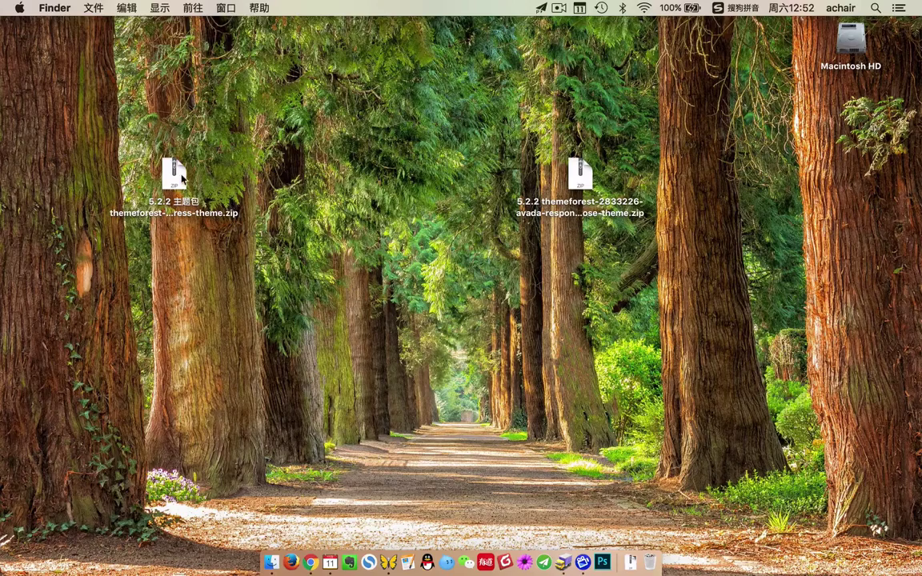
Step: Show the file info of both the 5.2.2 theme package ZIP and the 5.2.2 Avada full package ZIP on the desktop
click(173, 183)
click(584, 175)
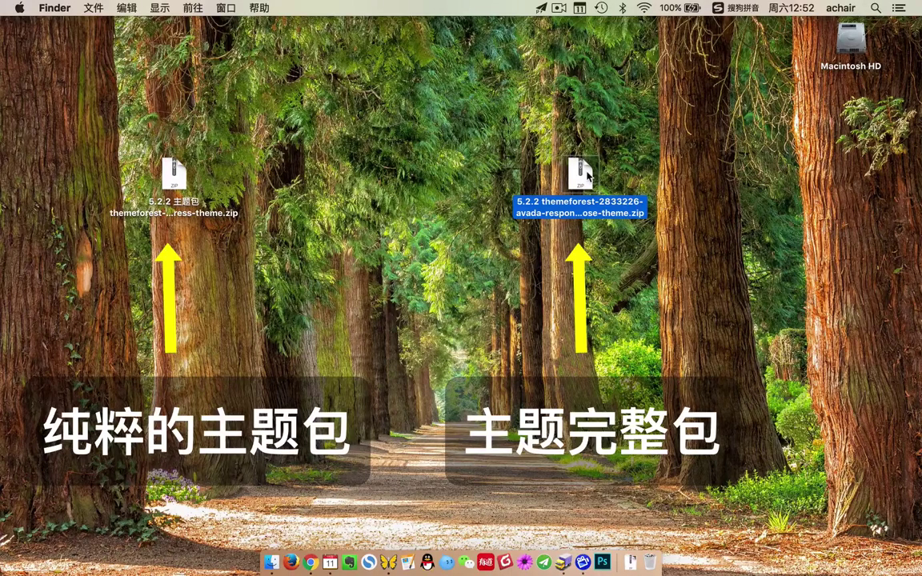
right_click(174, 177)
click(404, 247)
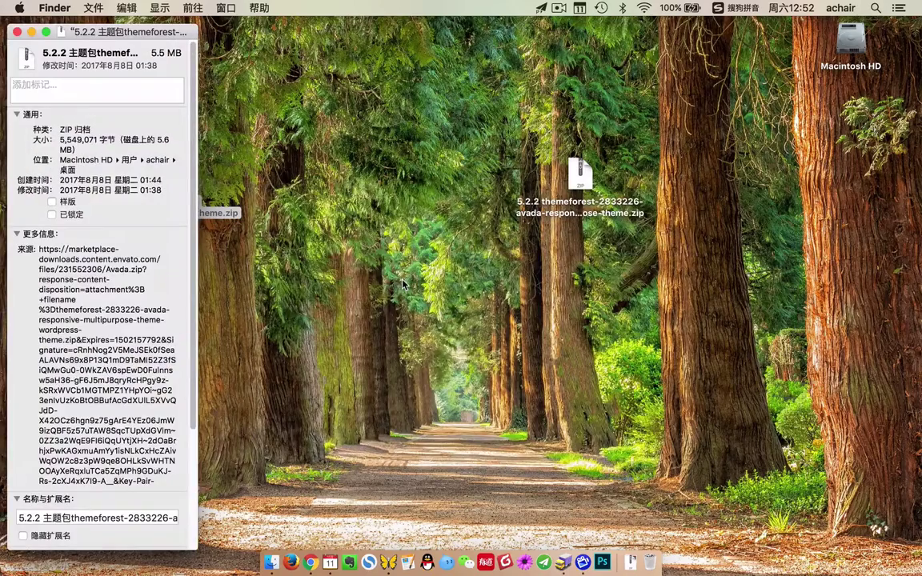
right_click(579, 175)
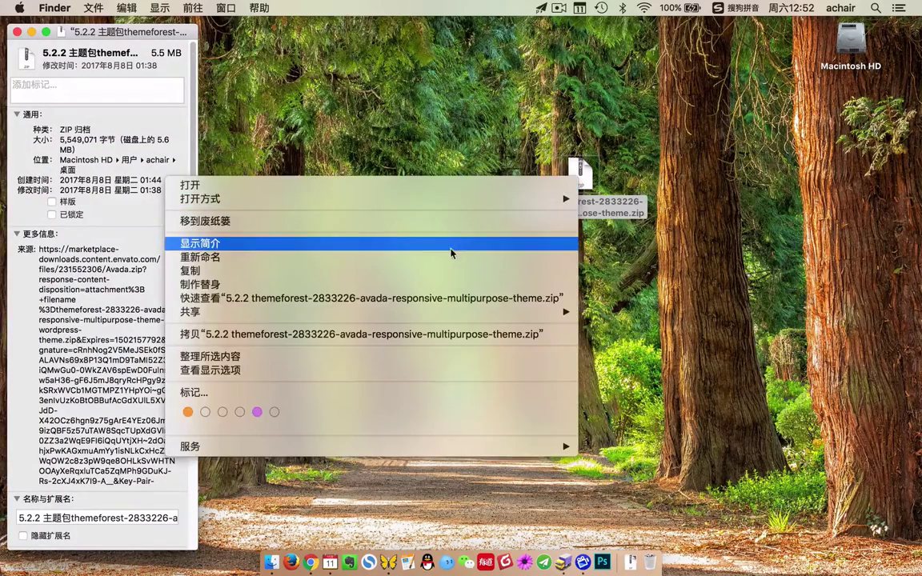
click(428, 241)
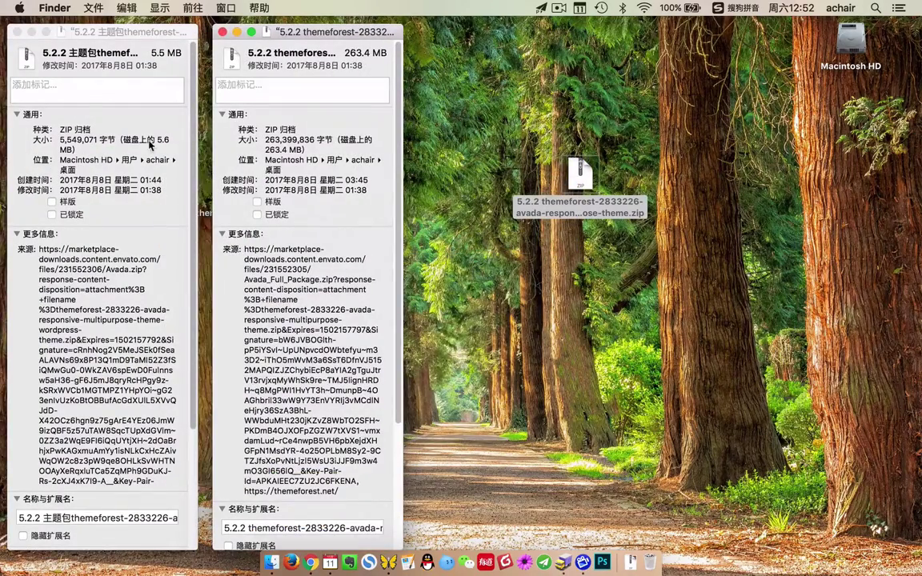
Step: Compare the file sizes of the two ZIP archives and close both info windows
double_click(163, 139)
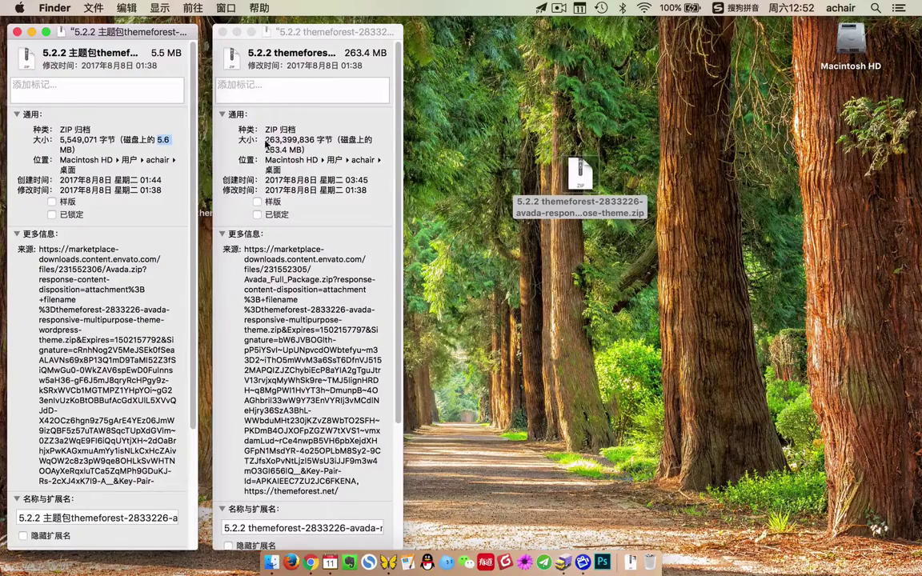
drag(265, 139, 332, 140)
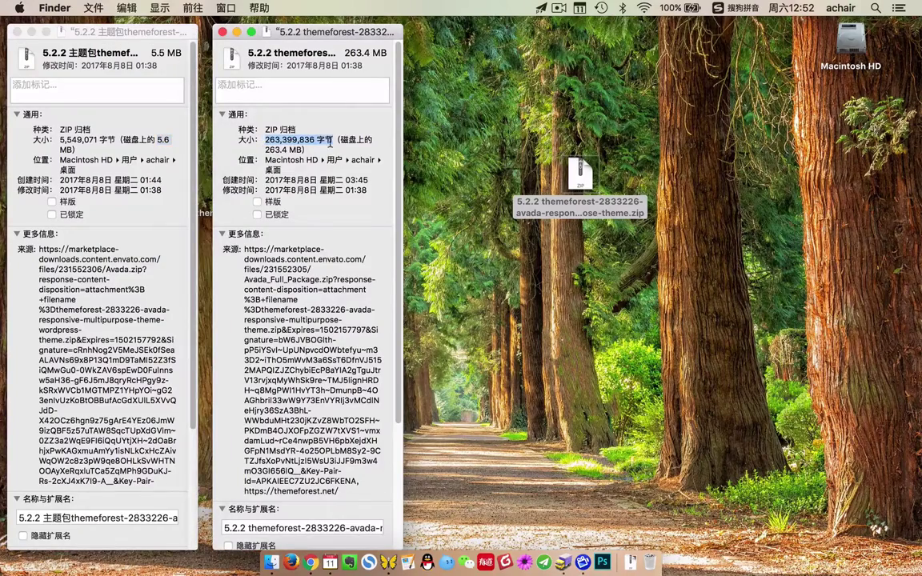
click(223, 32)
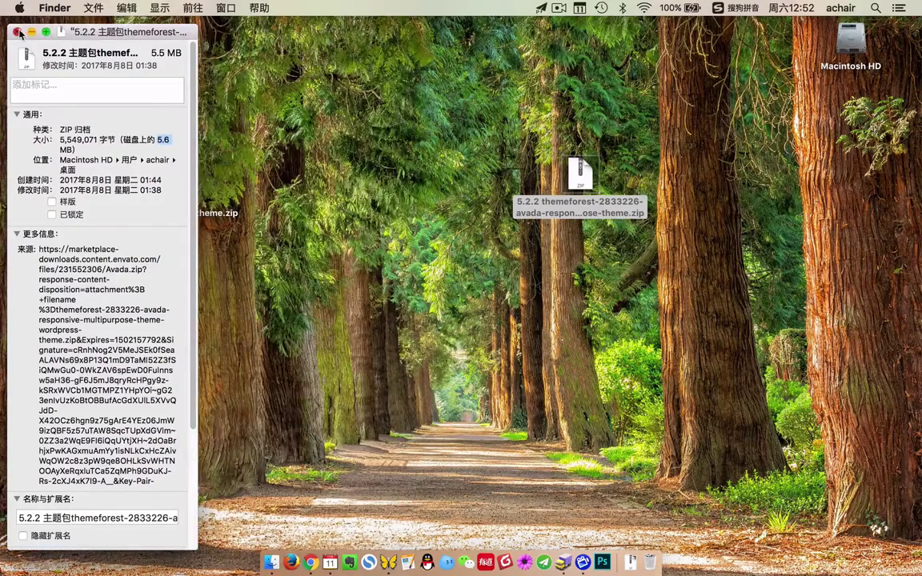
click(17, 32)
Step: Extract the 5.2.2 theme package ZIP on the desktop and move the extracted Avada folder beside it
click(176, 184)
double_click(176, 184)
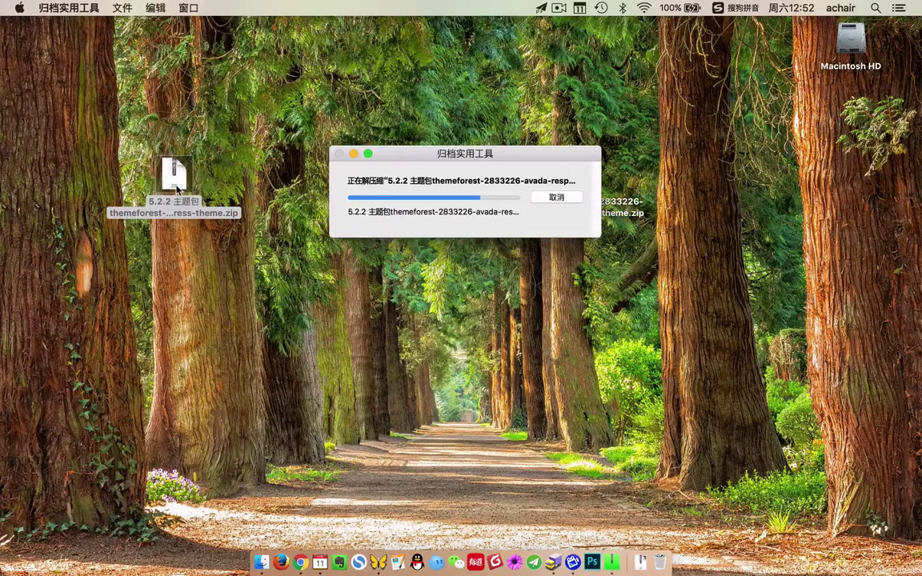
drag(181, 185, 304, 174)
Step: Open the extracted Avada folder, move its window towards the desktop's upper-left corner and display the contents as a list
double_click(308, 179)
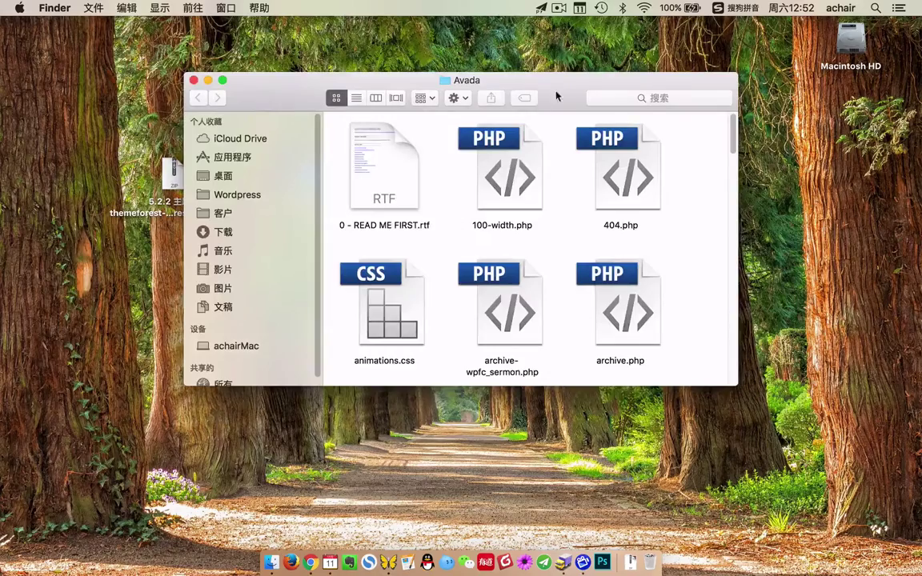
drag(360, 78, 198, 49)
click(194, 65)
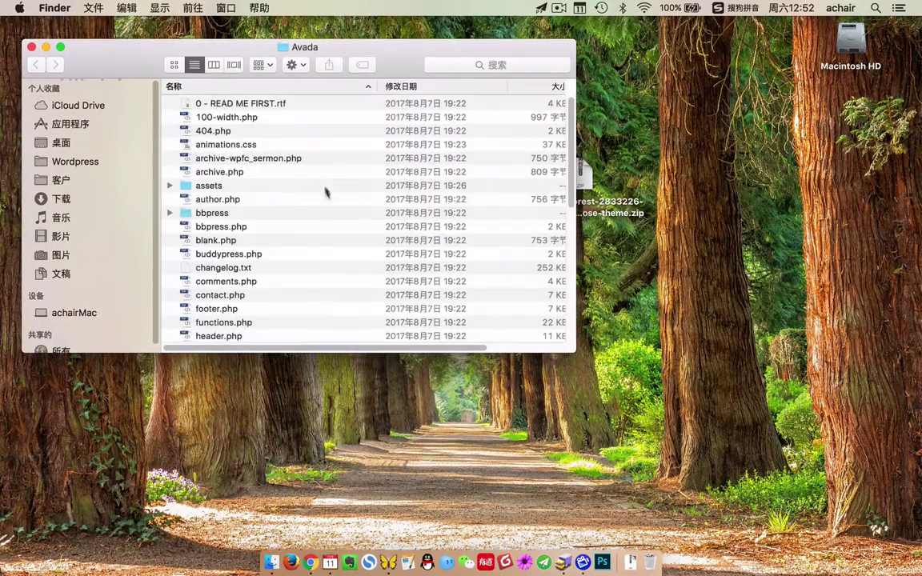
Step: Extract the 5.2.2 full package ZIP on the desktop and open the extracted Avada_Full_Package folder in a window beside the Avada window
double_click(612, 206)
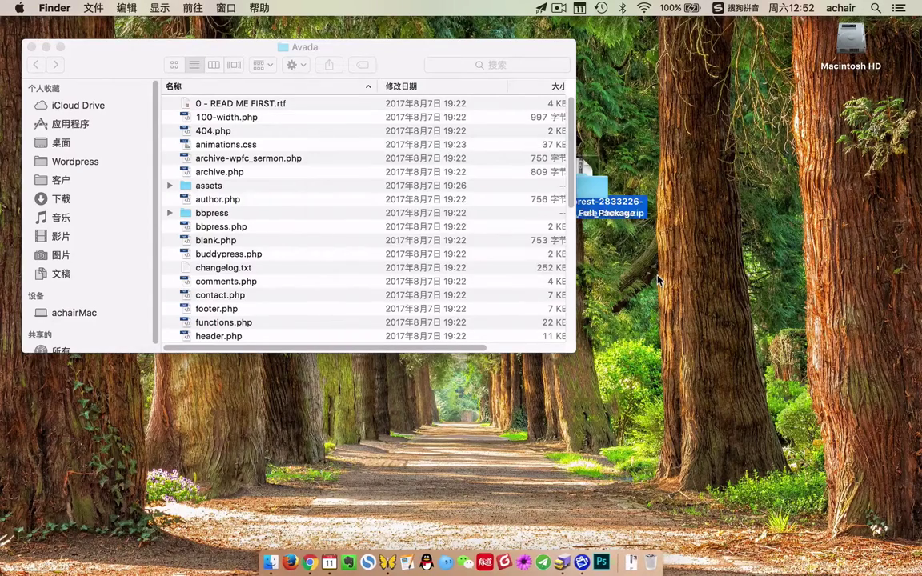
drag(593, 193, 715, 248)
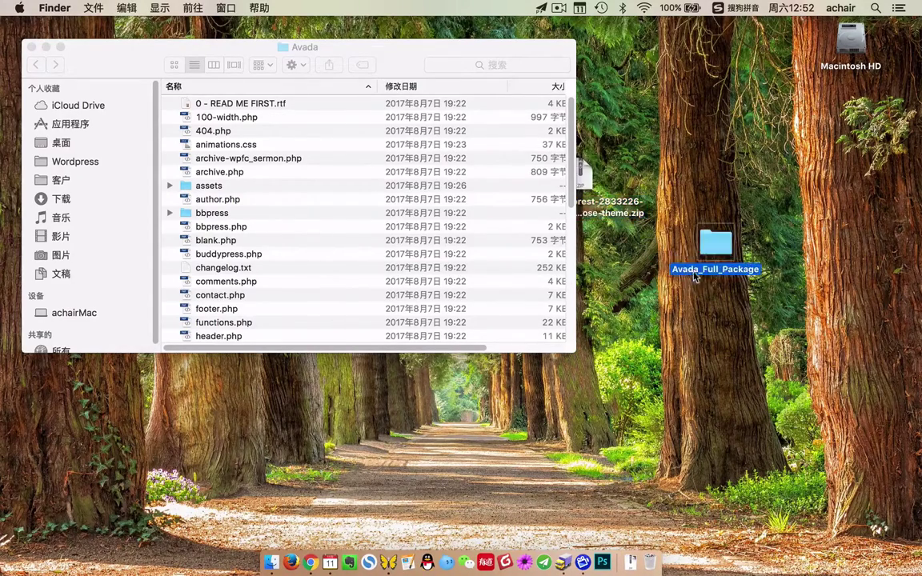
double_click(714, 248)
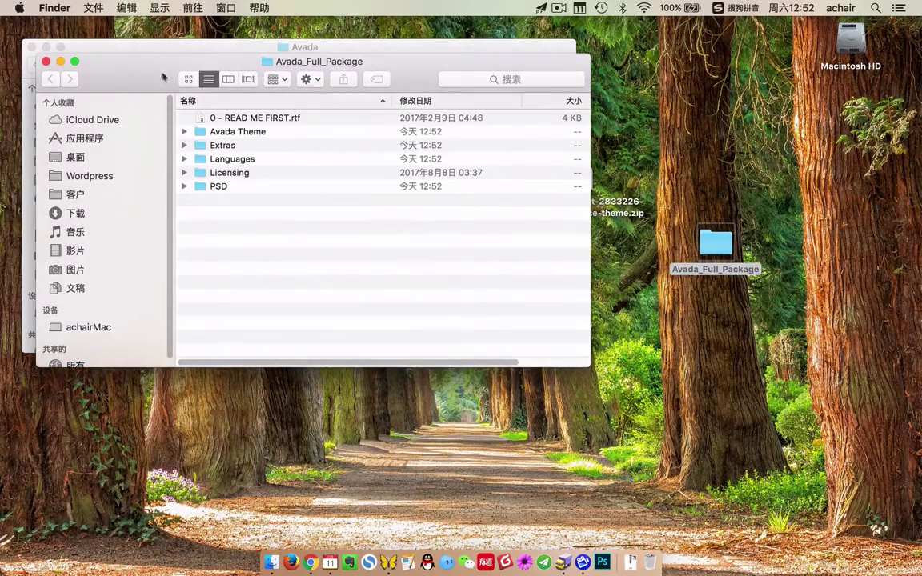
drag(148, 70, 437, 133)
click(354, 55)
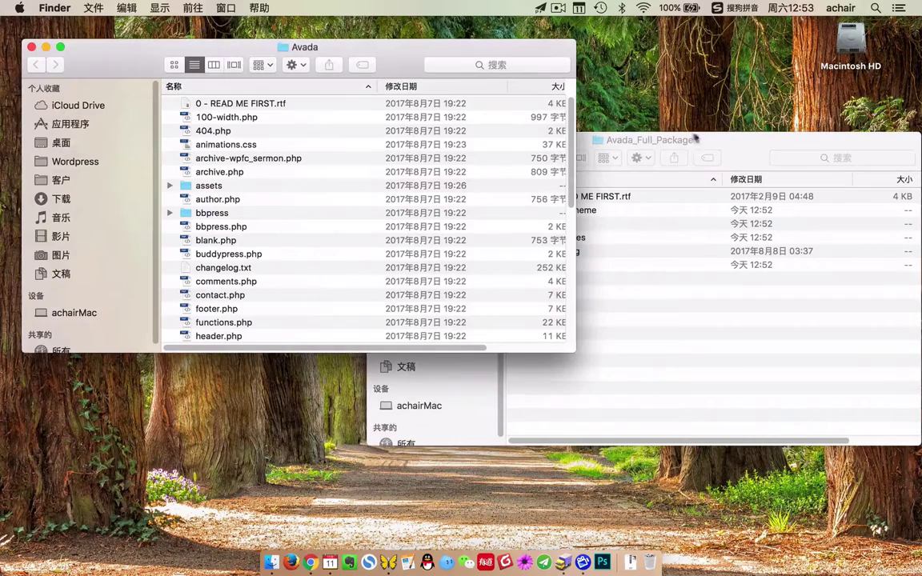
click(652, 134)
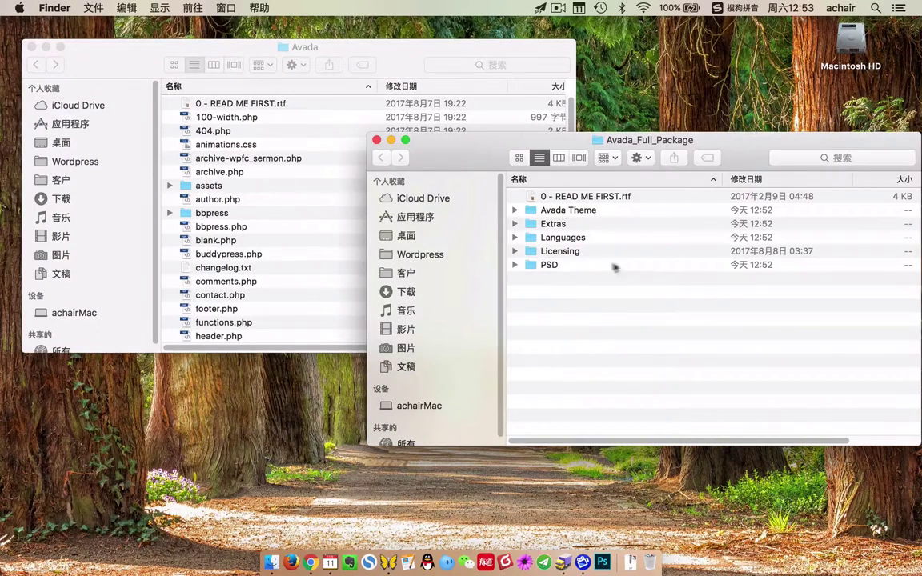
Step: Expand the Avada Theme folder in the full package and extract Avada.zip there, closing the extra Avada Theme window
click(514, 210)
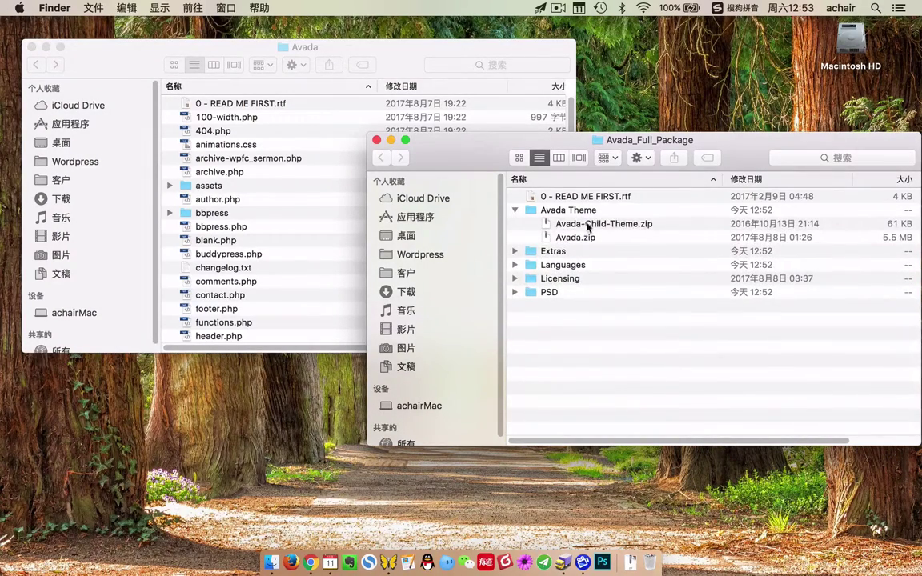
click(577, 225)
click(588, 240)
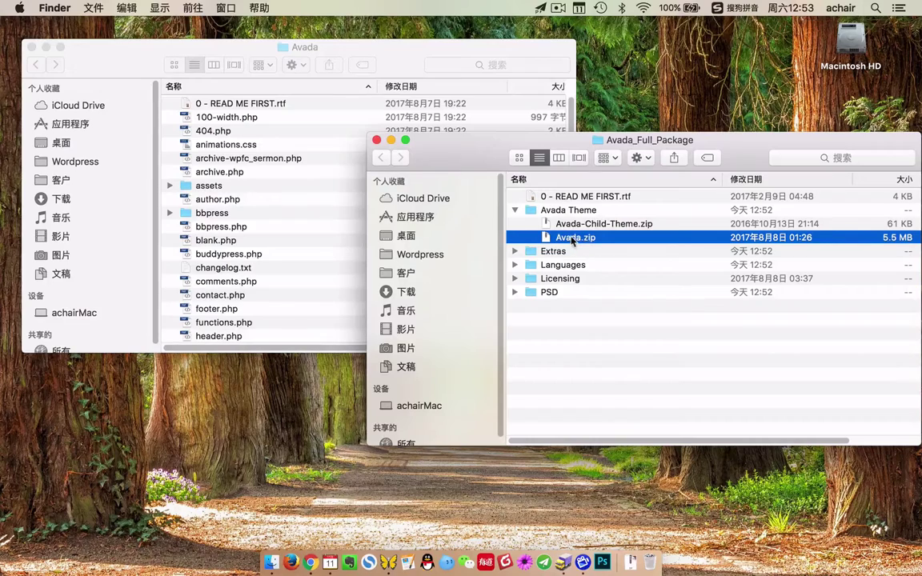
drag(757, 147, 724, 148)
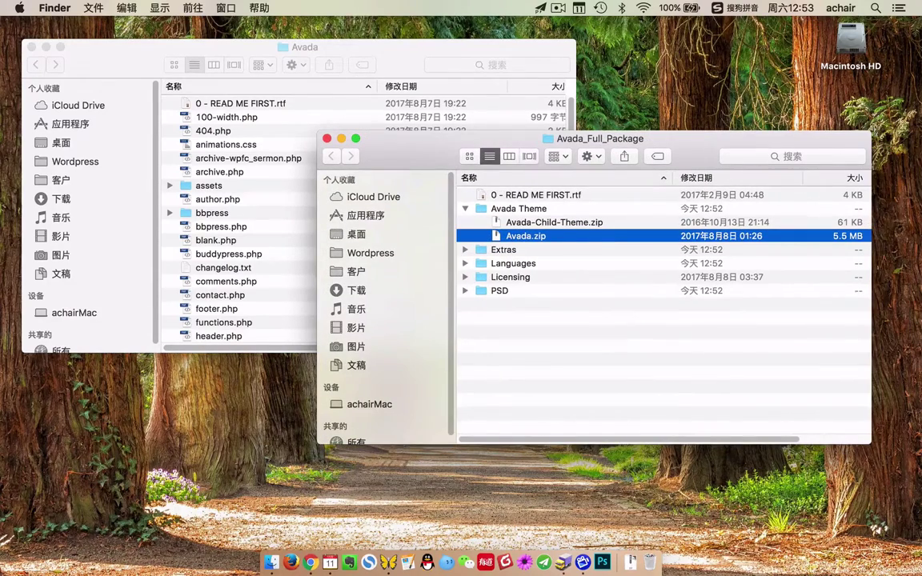
double_click(526, 236)
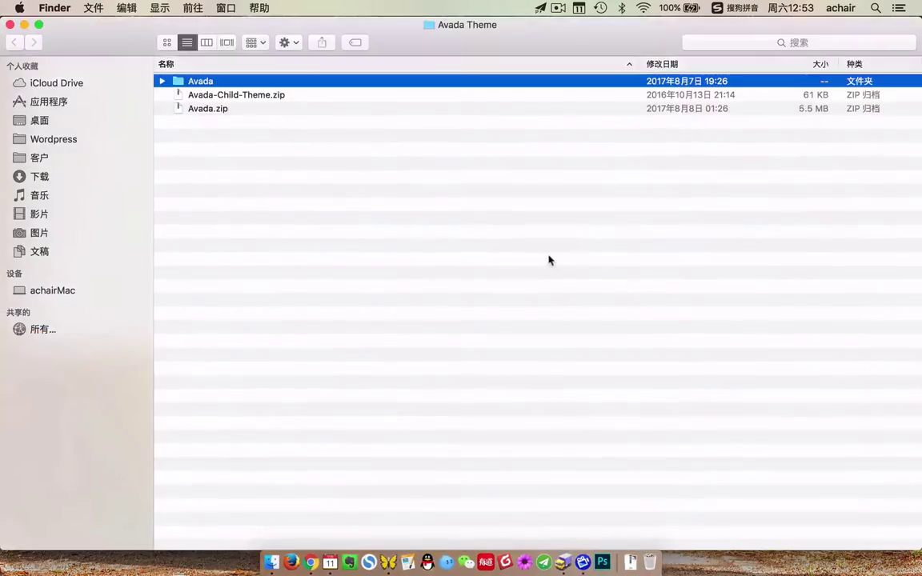
click(10, 26)
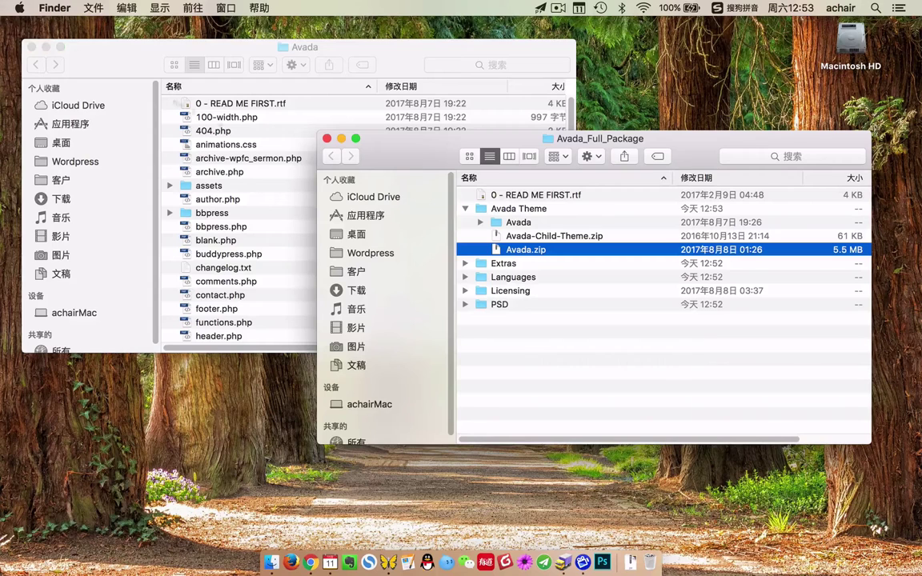
Step: Expand the Avada folder extracted inside Avada Theme and highlight the item count in its file info
click(480, 221)
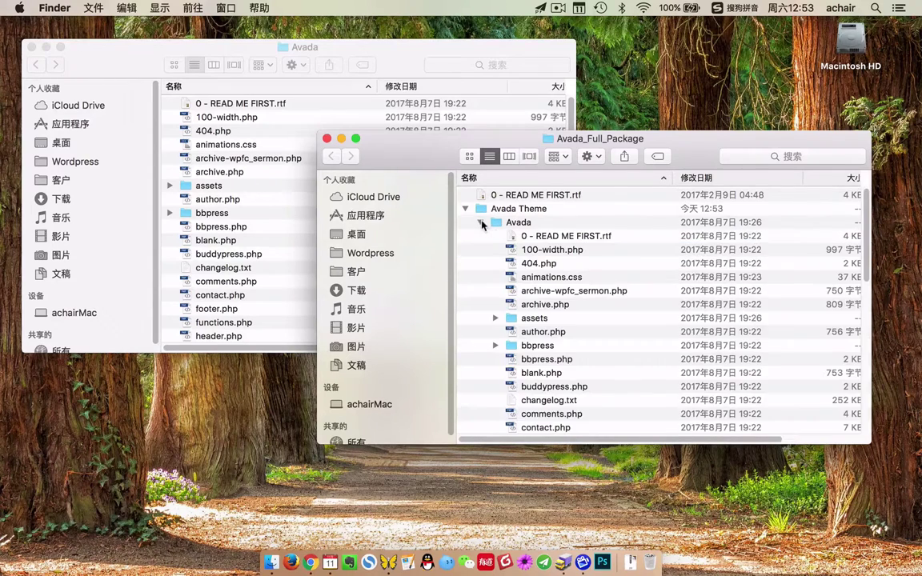
drag(402, 142, 458, 89)
click(571, 166)
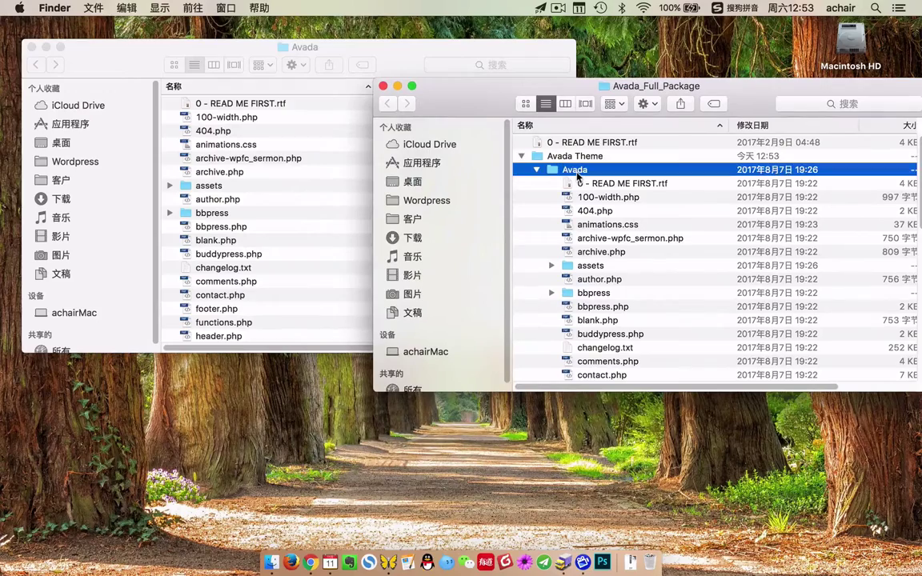
right_click(577, 168)
click(626, 222)
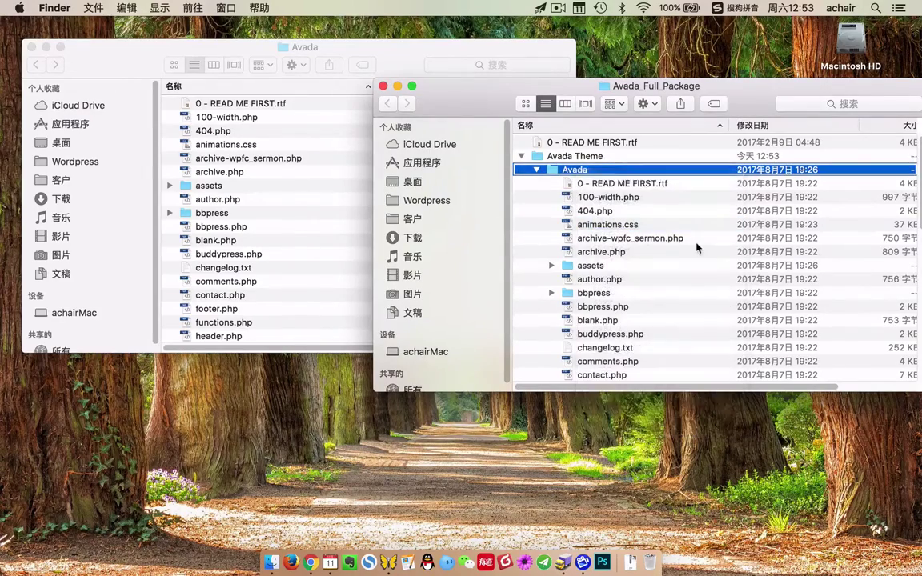
drag(70, 35, 423, 86)
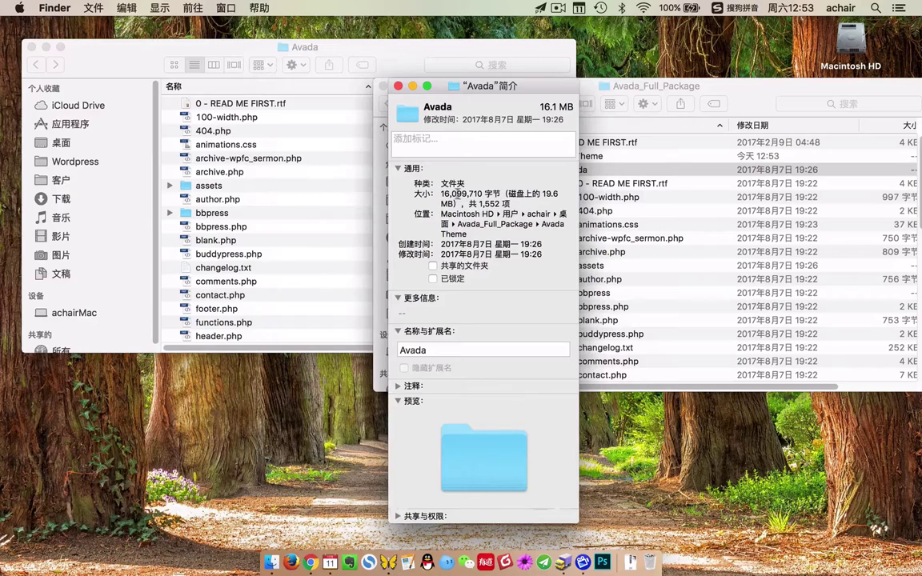
drag(477, 203, 511, 204)
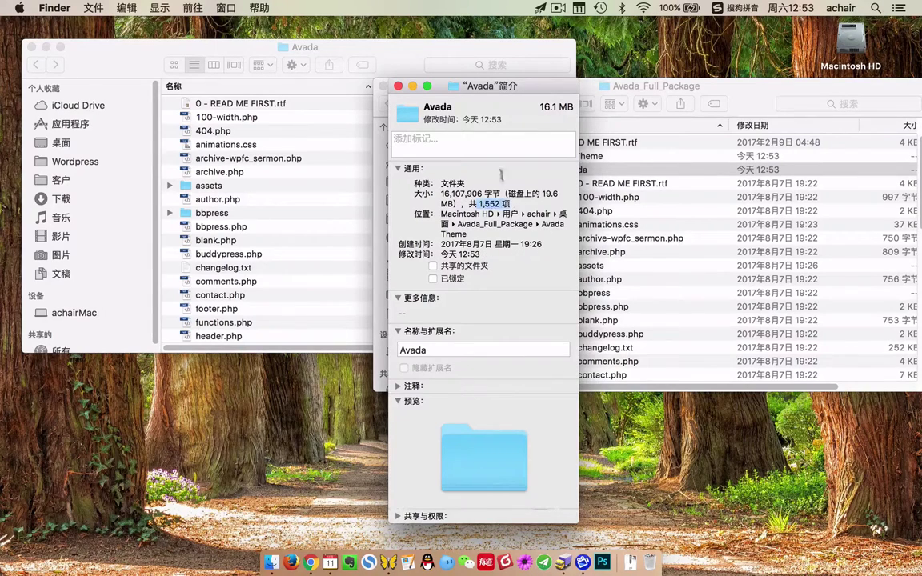
click(398, 85)
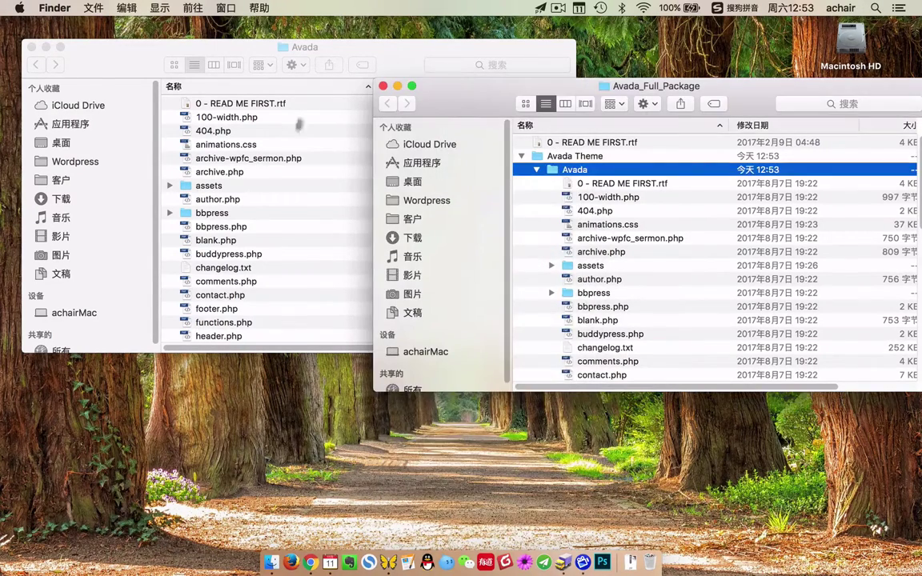
Step: Close the theme package's Avada window and highlight the item count in the desktop Avada folder's file info for comparison
click(294, 52)
click(31, 47)
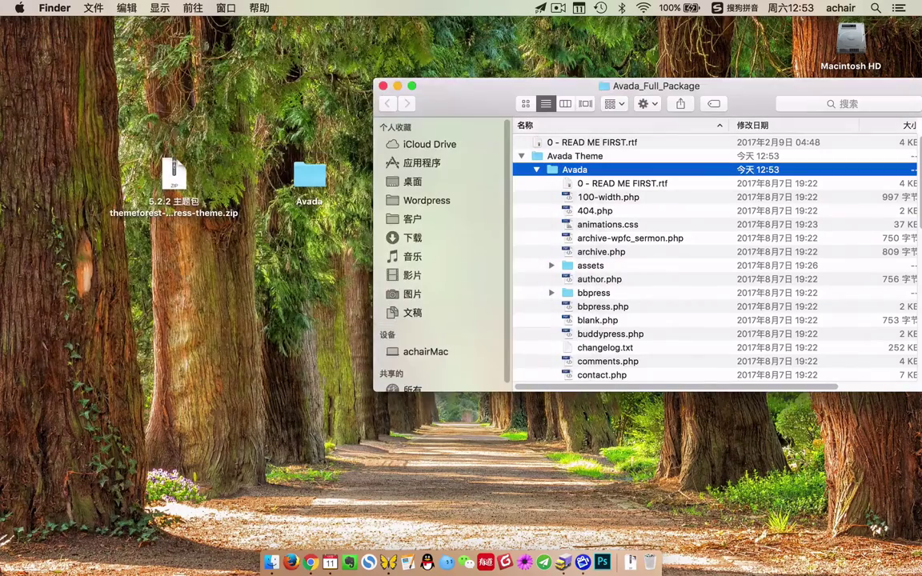
right_click(310, 184)
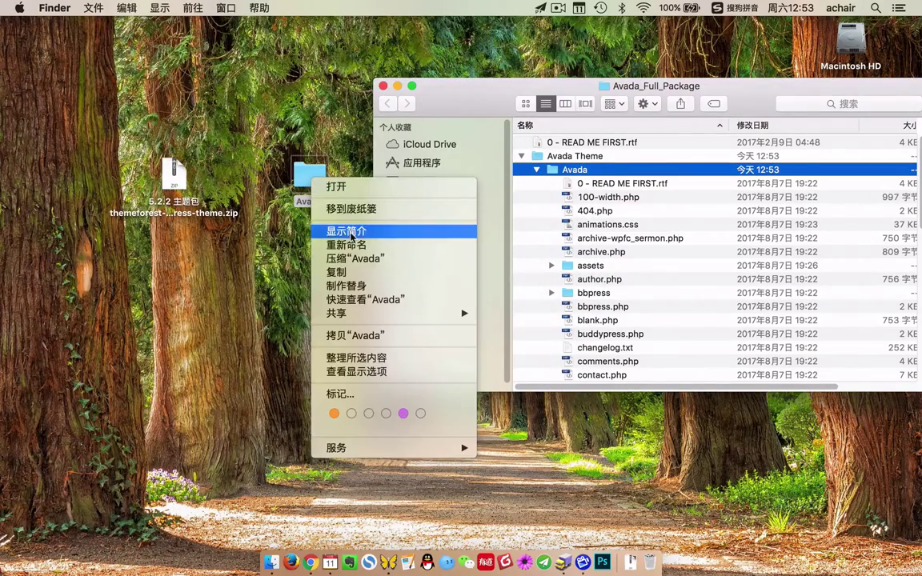
click(337, 230)
drag(107, 34, 218, 64)
drag(202, 180, 233, 181)
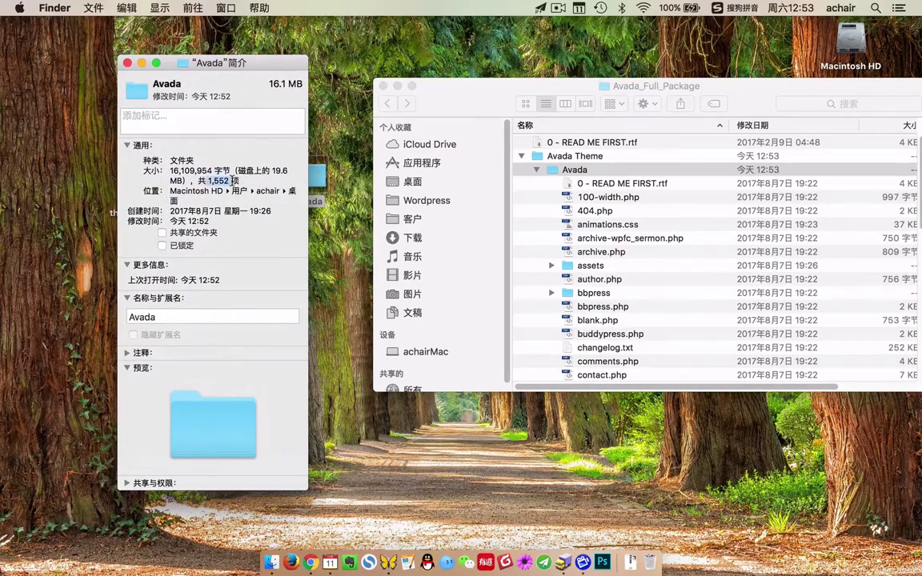
click(128, 63)
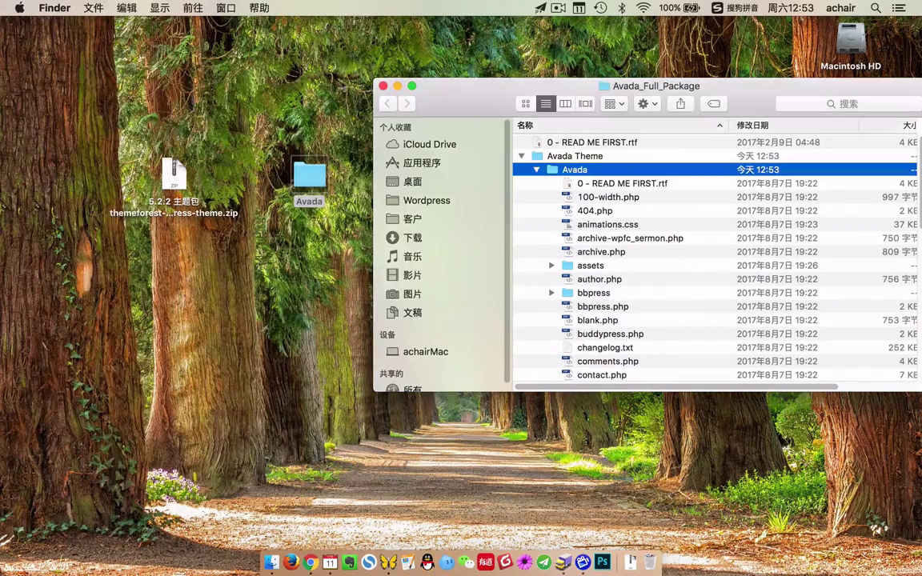
click(397, 85)
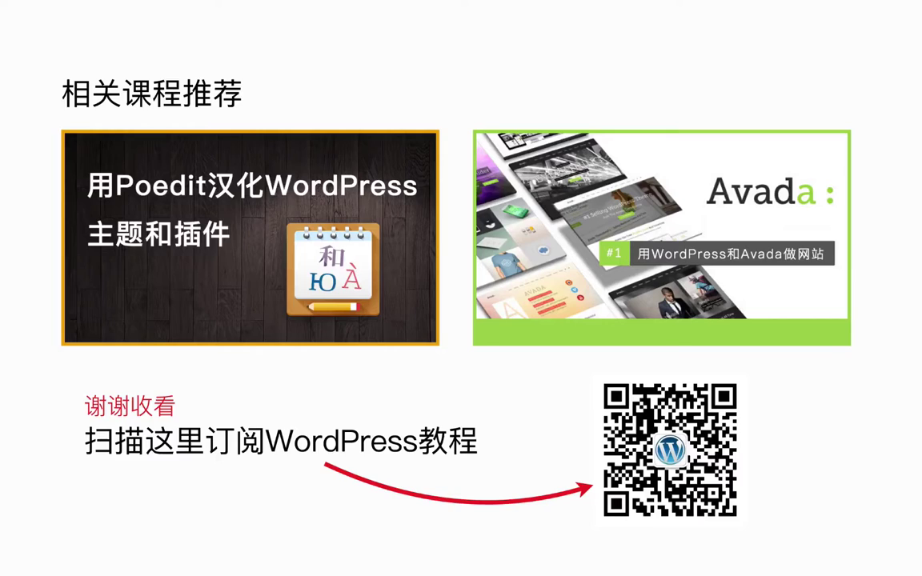